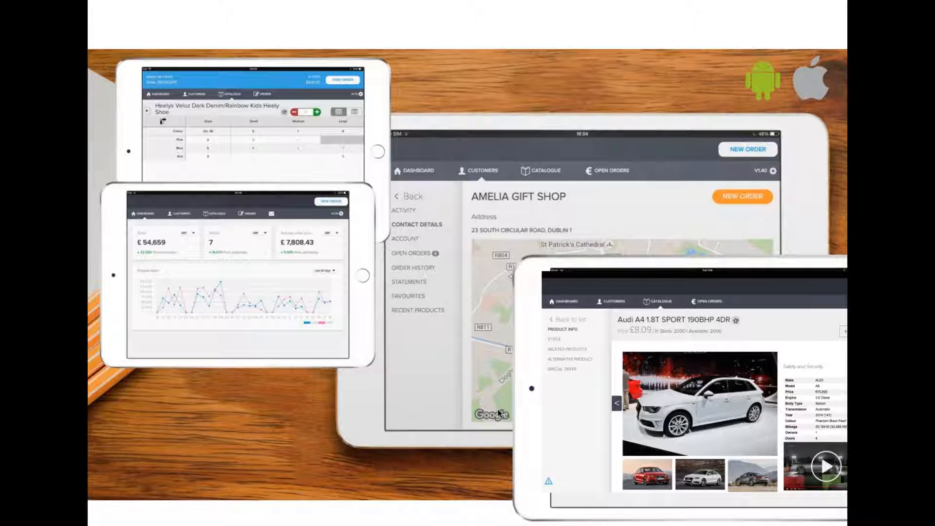
Advance to slide 20, end the slide show, and switch to QuickTime Player, repositioning the mirrored ordering app's window
key("Right")
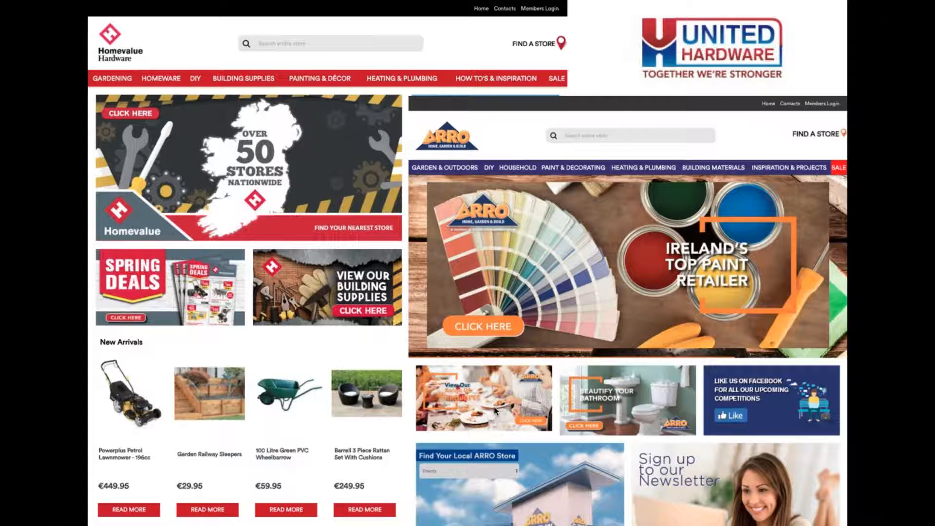
key("Escape")
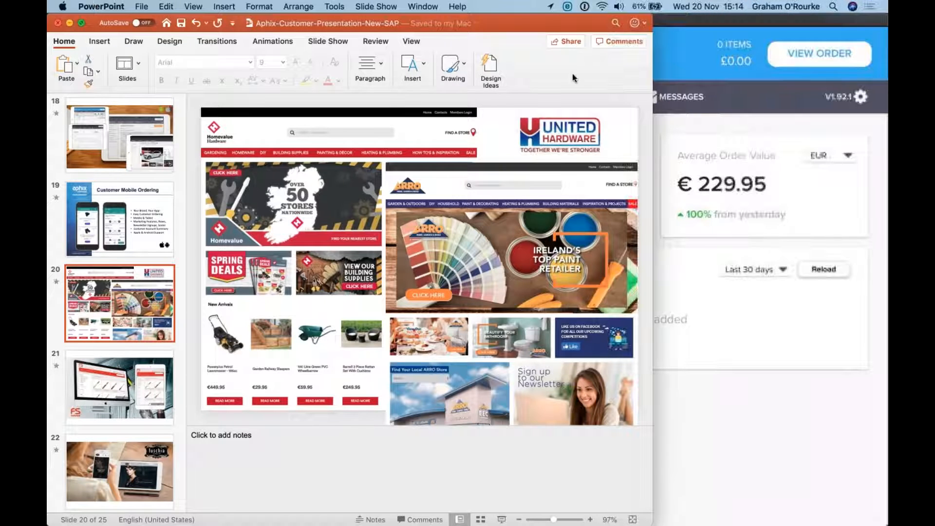
left_click(681, 37)
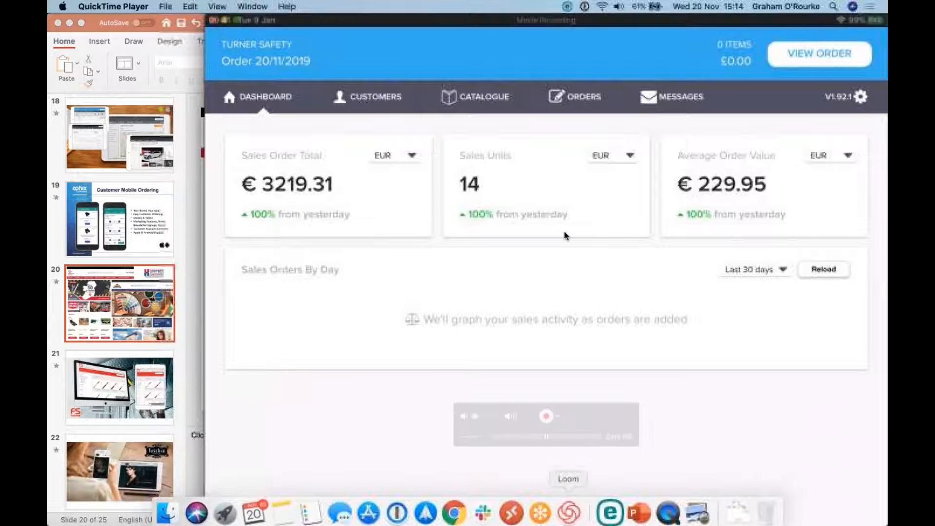
left_click_drag(573, 21, 509, 21)
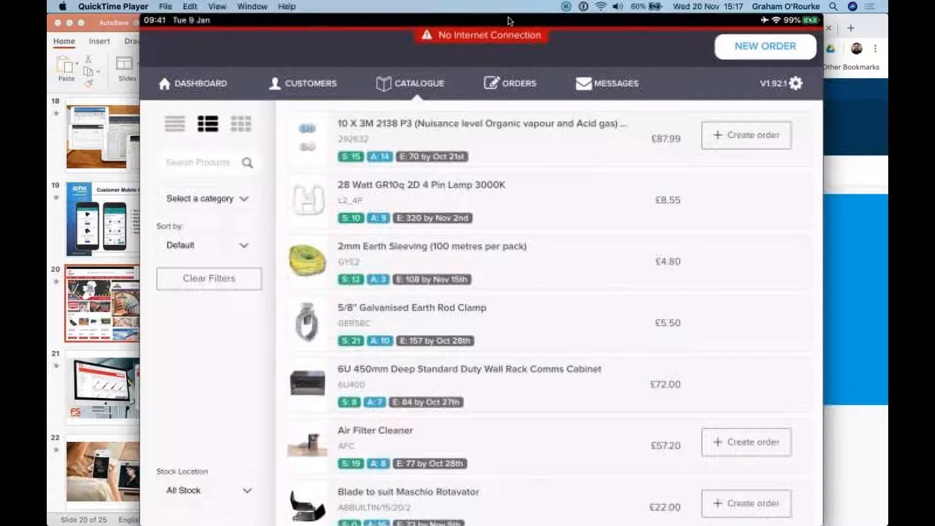
Search the product catalogue for "Boot"
type("Boot")
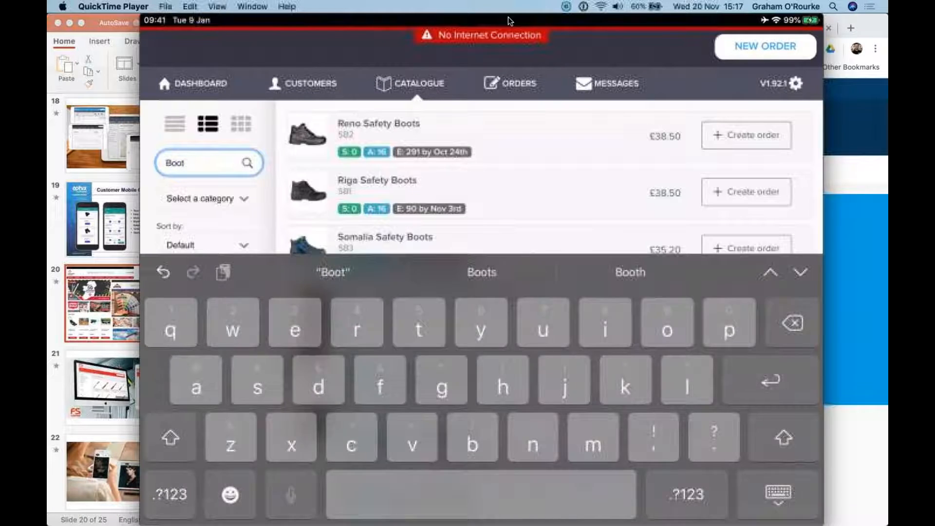
key("Return")
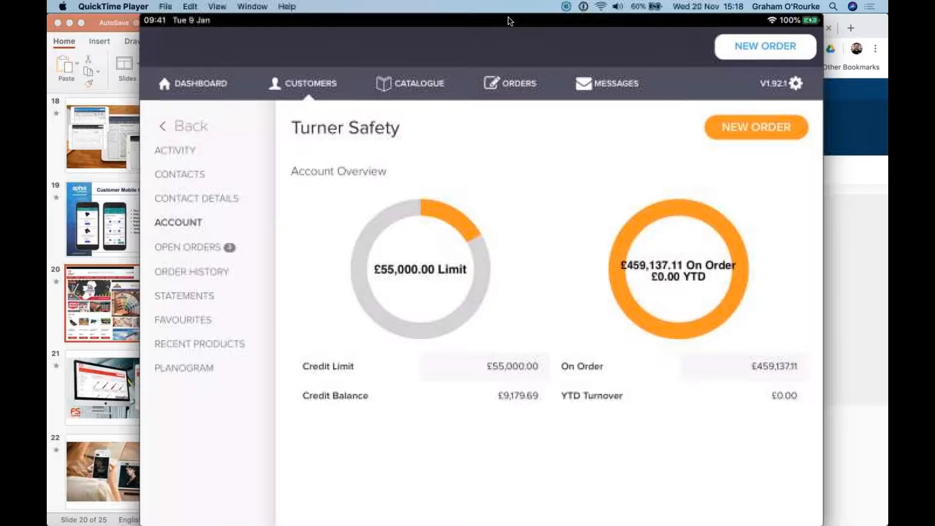
Switch to SAP Business One and review the Default bill-to and Aphix Software ship-to addresses in Turner Safety's business partner master data
key("ctrl+Right")
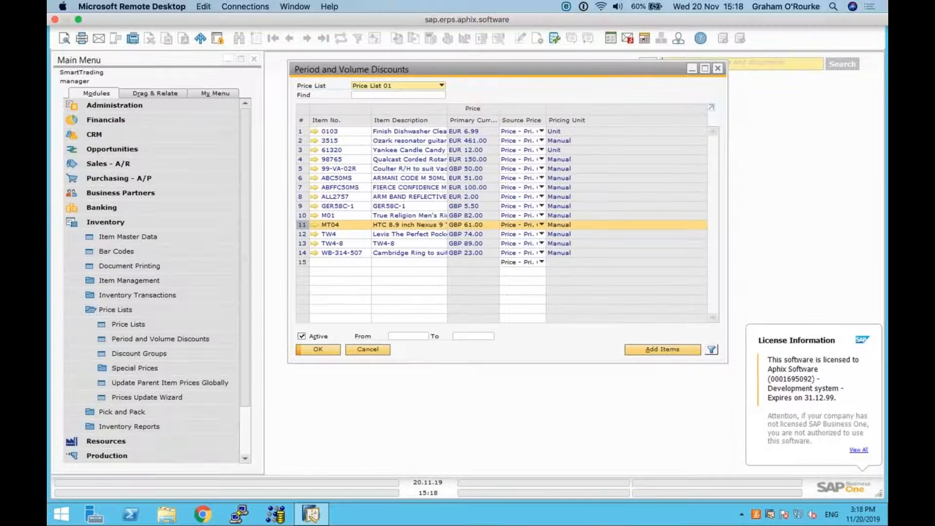
left_click(776, 64)
key("Escape")
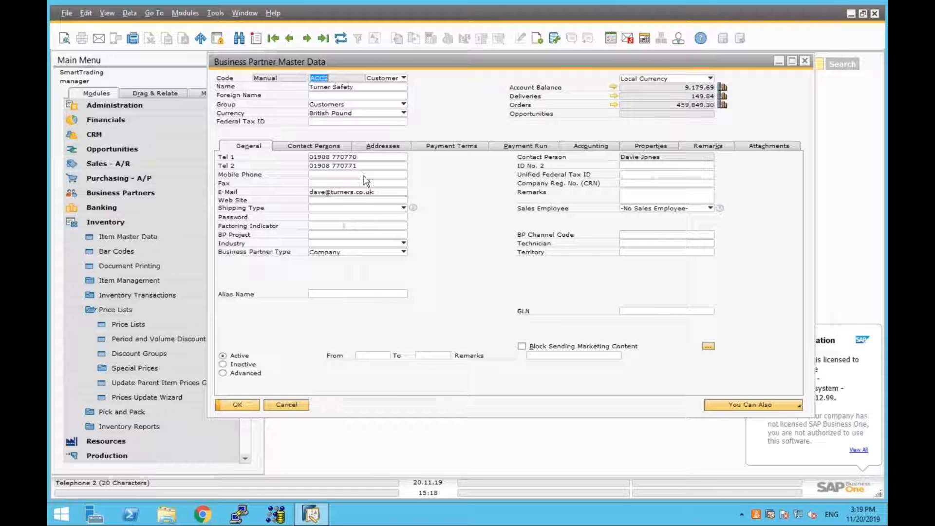
left_click(390, 150)
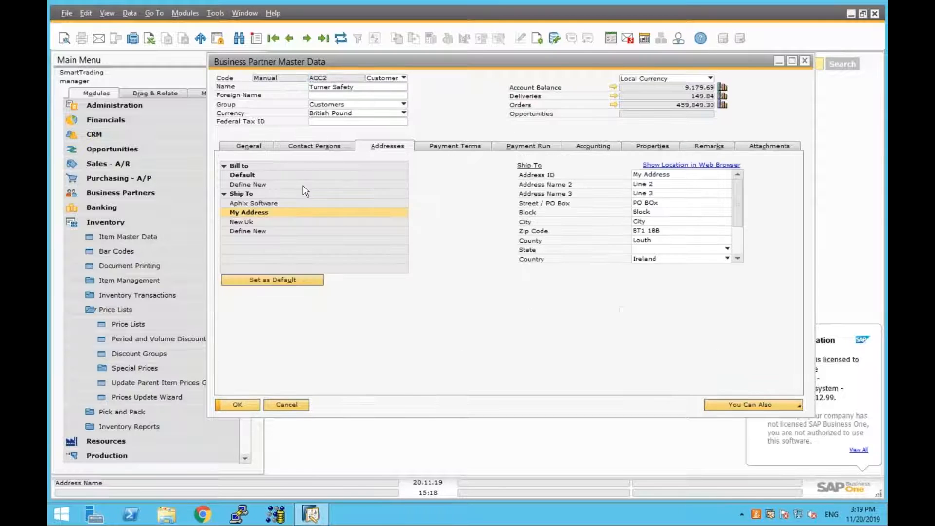
left_click(298, 176)
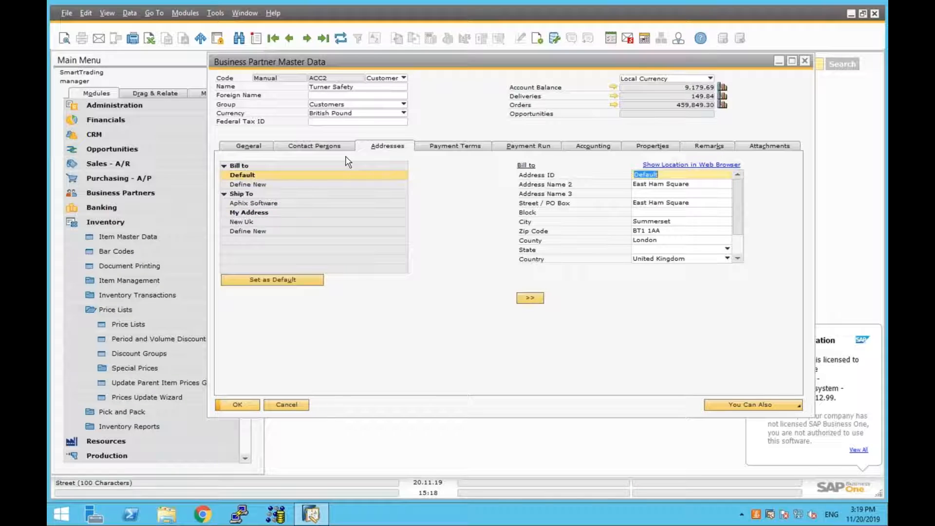
left_click(291, 207)
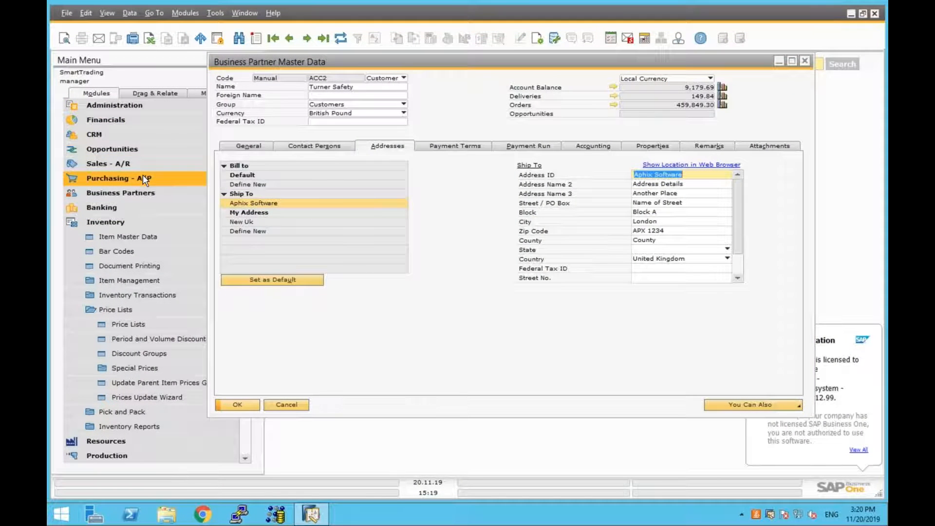
Open the Sales Order form under Sales - A/R and go to the last recorded order
left_click(154, 163)
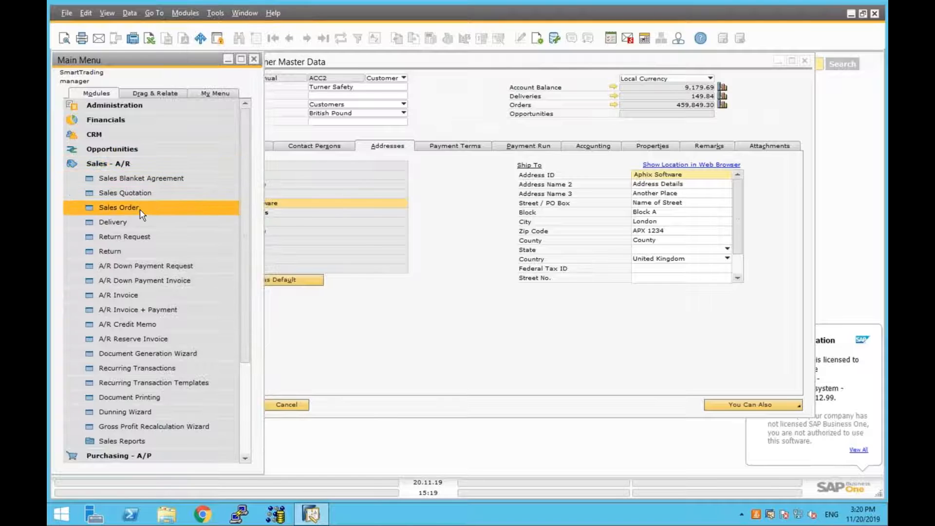
left_click(148, 206)
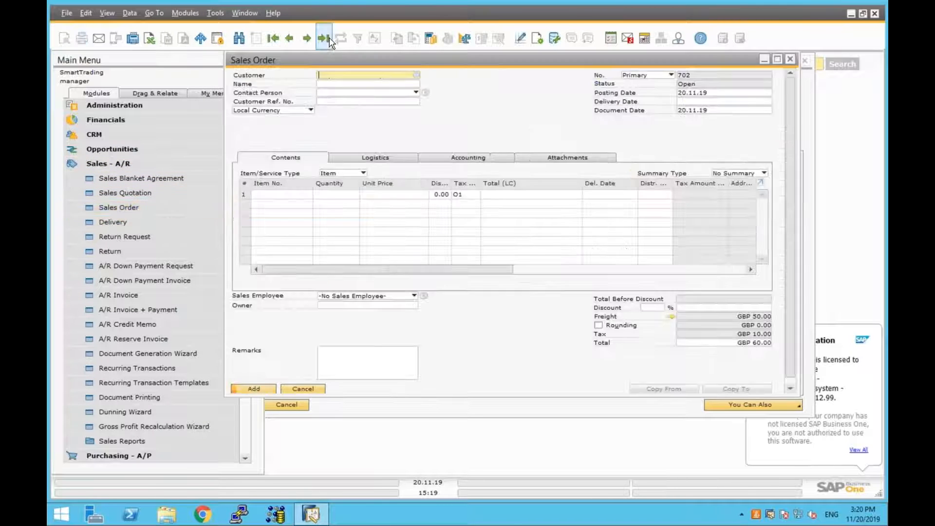
left_click(324, 38)
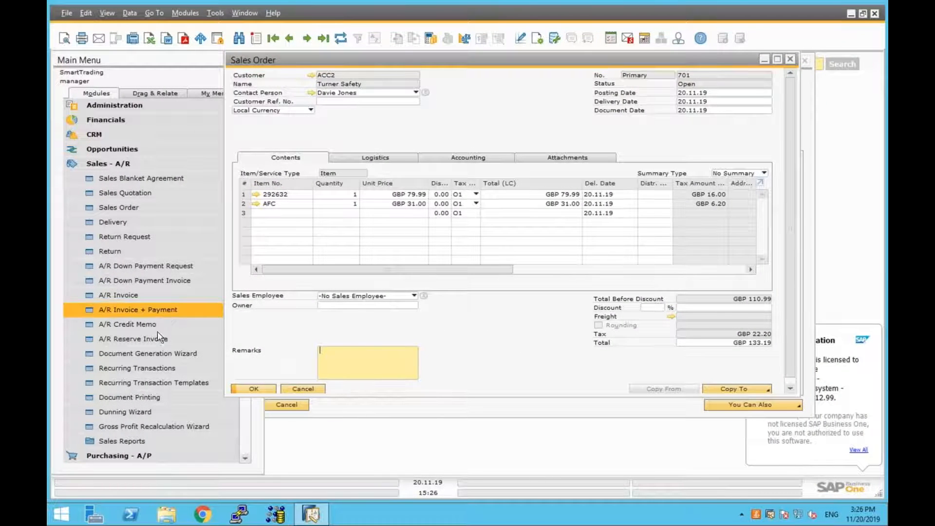
Minimise the sales order and display the Period and Volume Discounts for Price List 01 from the Inventory module
left_click(764, 60)
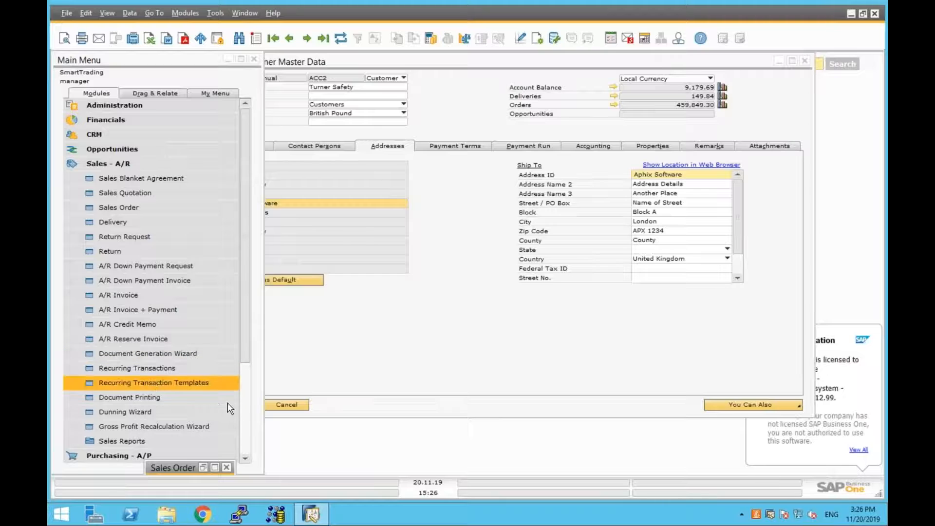
left_click(246, 413)
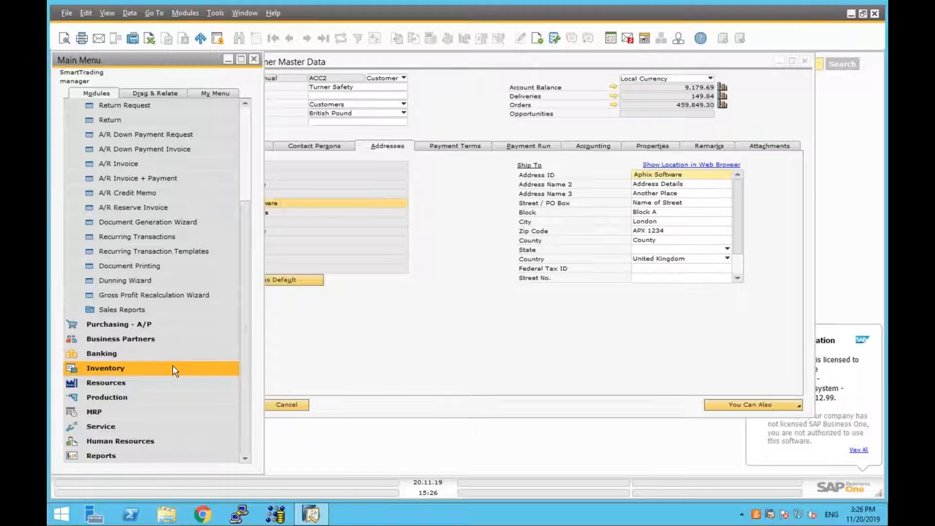
left_click(172, 369)
left_click(187, 312)
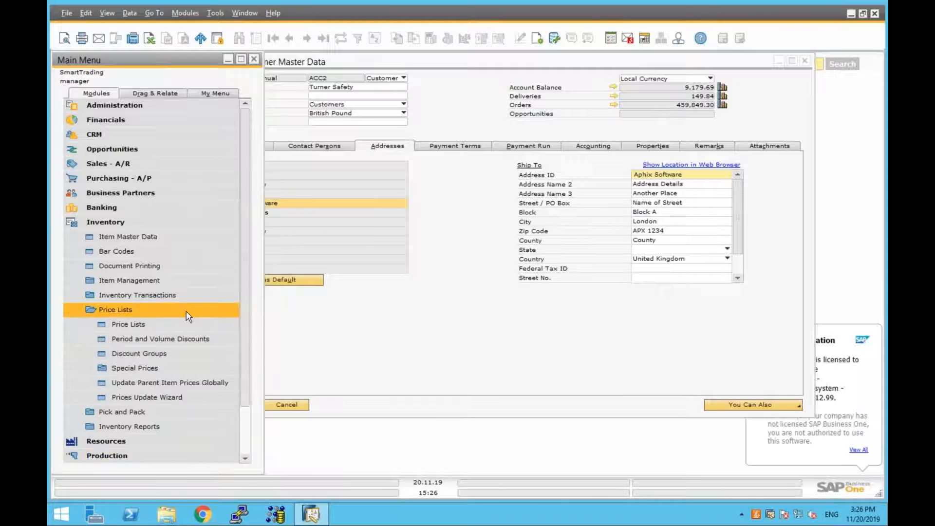
left_click(197, 340)
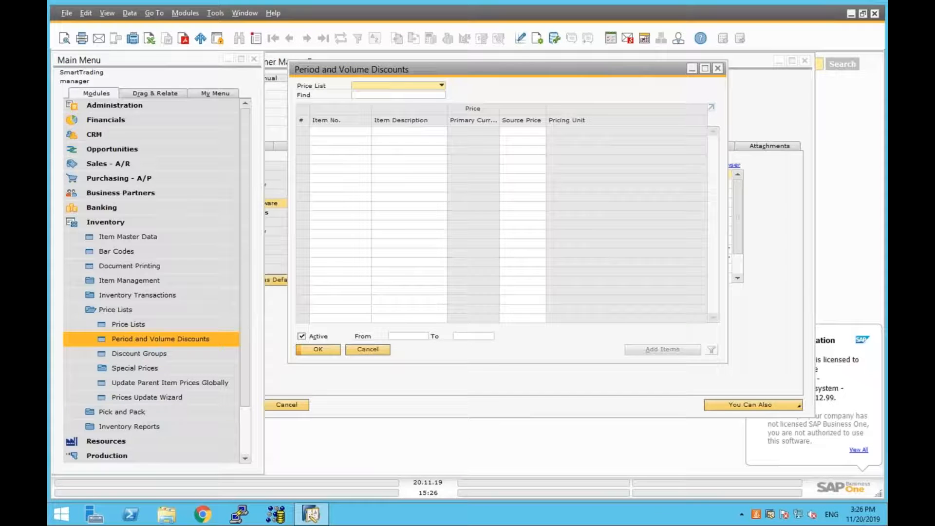
left_click(425, 86)
left_click(425, 96)
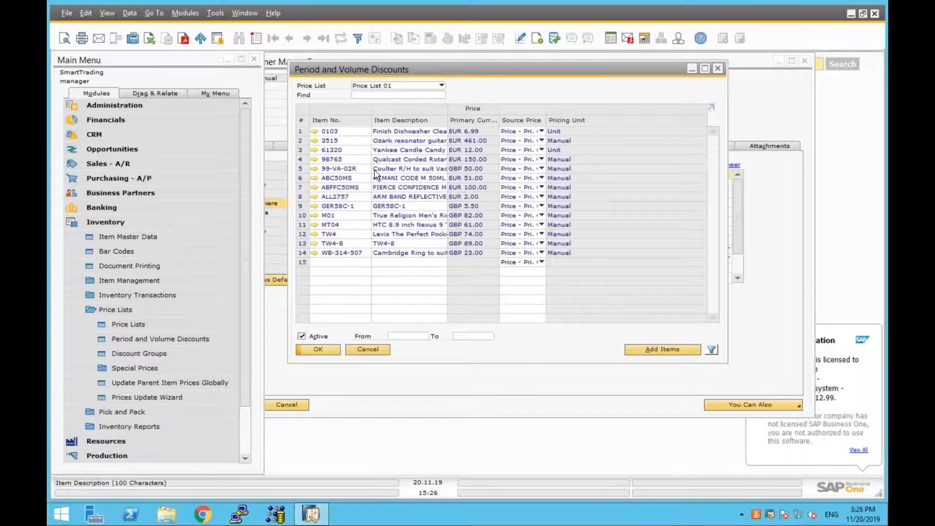
Open the period discounts of item MT04 and display the volume discounts of its first period
left_click(303, 225)
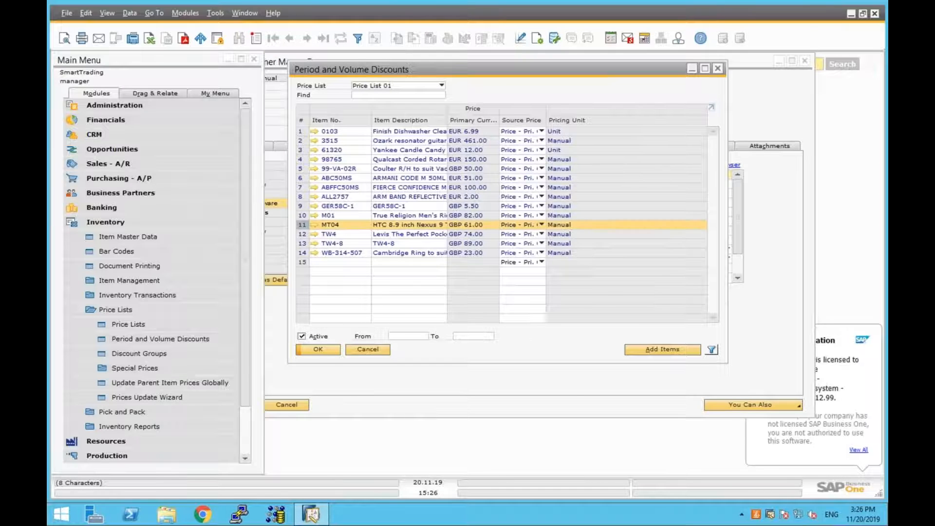
double_click(302, 224)
double_click(389, 291)
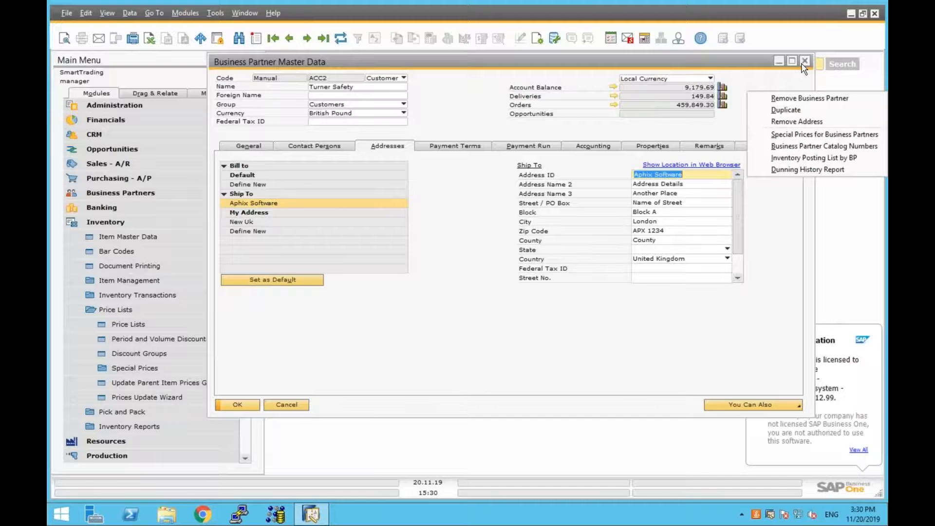
Close the Business Partner Master Data window and open the most recent sales order
left_click(805, 60)
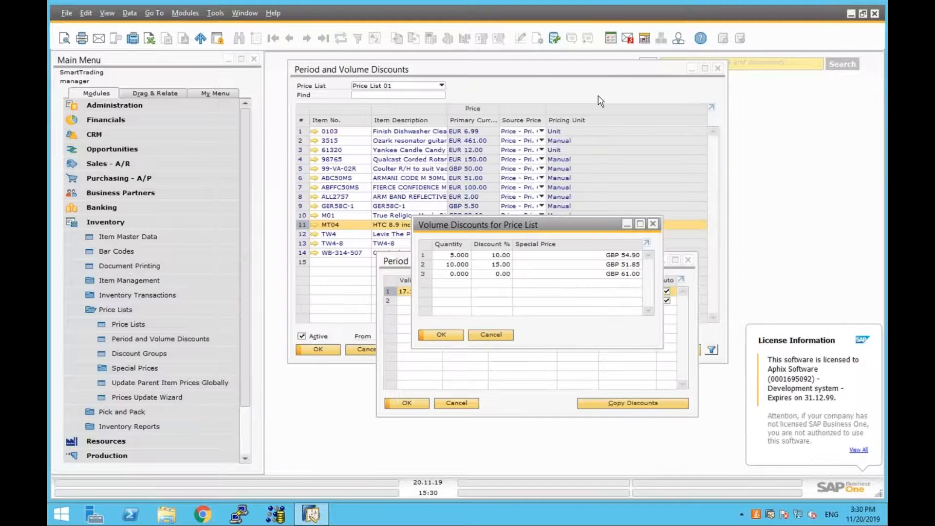
left_click(139, 163)
left_click(143, 207)
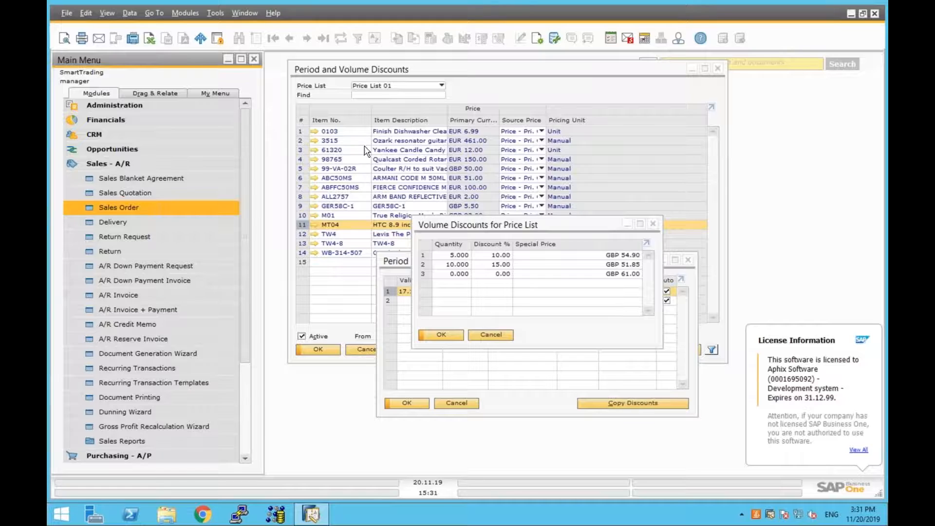
left_click(324, 39)
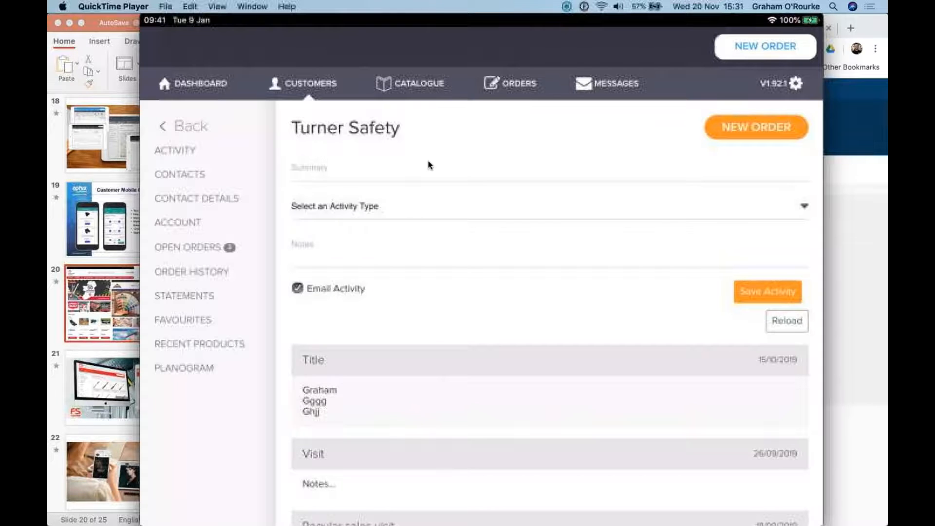
Fill in an activity for Turner Safety with summary "Visit", activity type Meeting, and three note lines each reading "Notes"
left_click(429, 166)
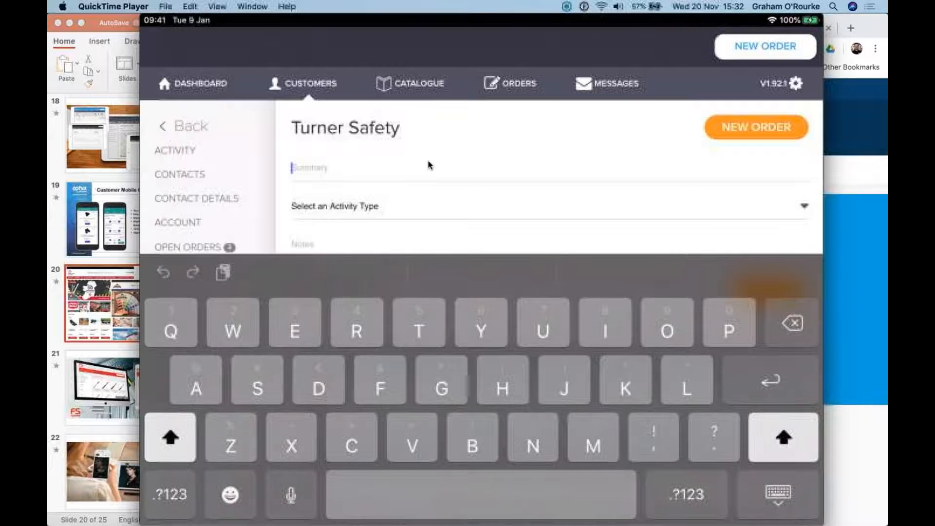
type("Visit")
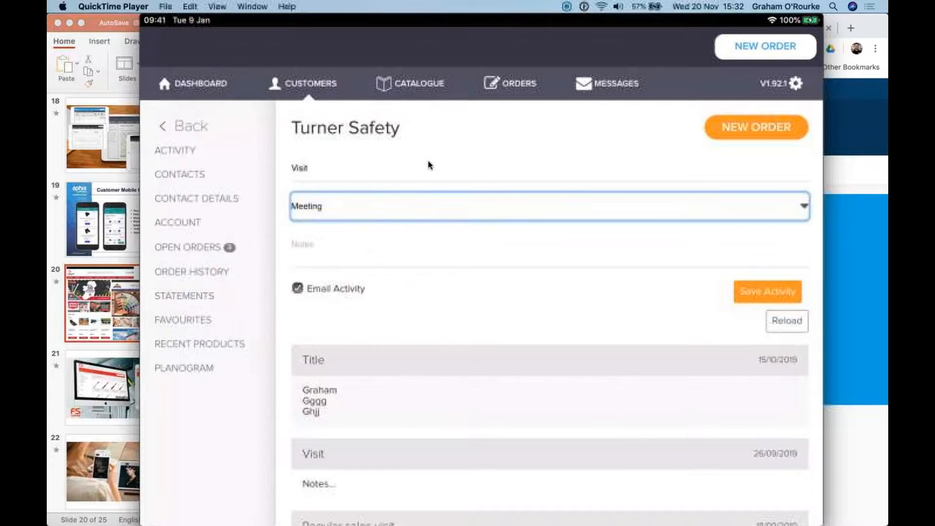
type("Notes")
key("Return")
type("Notes")
key("Return")
type("Notes")
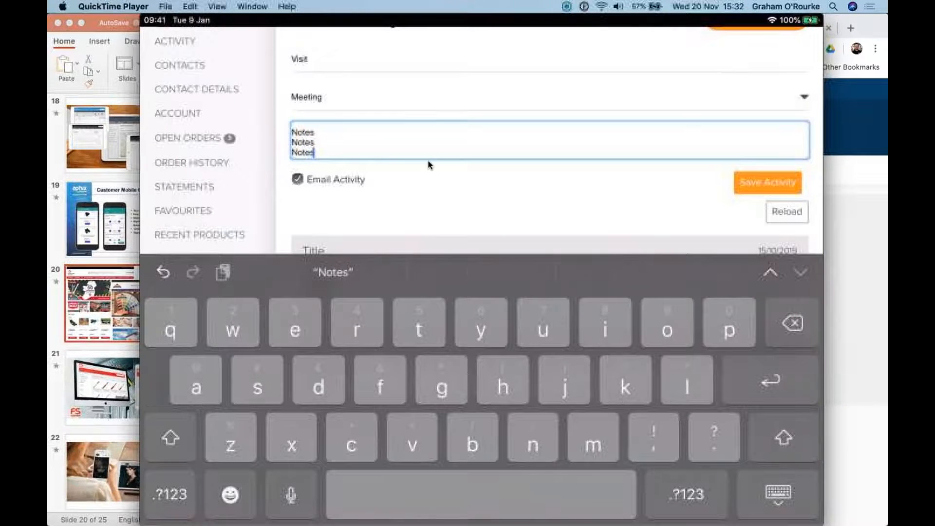
key("Escape")
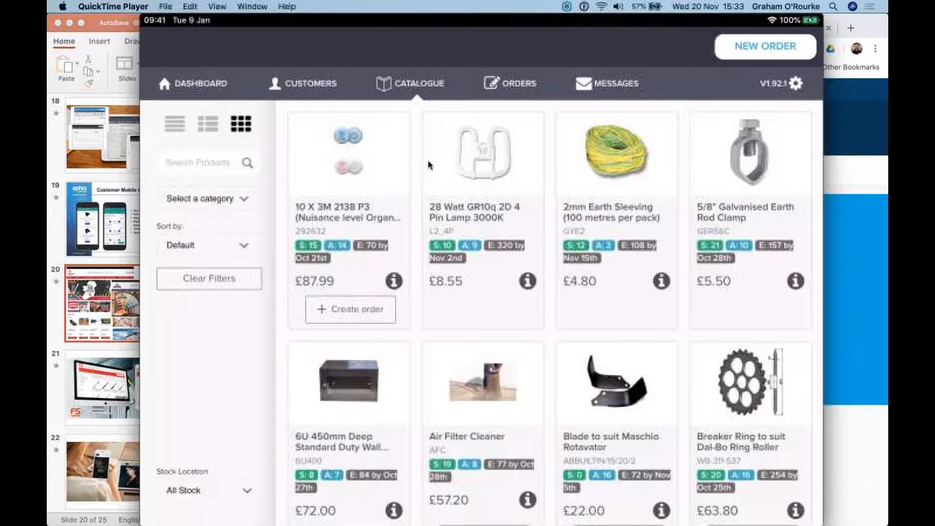
Switch to Preview and bring the VanSales-SAPB1.pdf flow diagram to the front
mouse_move(464, 174)
key("super+Tab")
key("super+Tab")
key("super+Tab")
key("super+Tab")
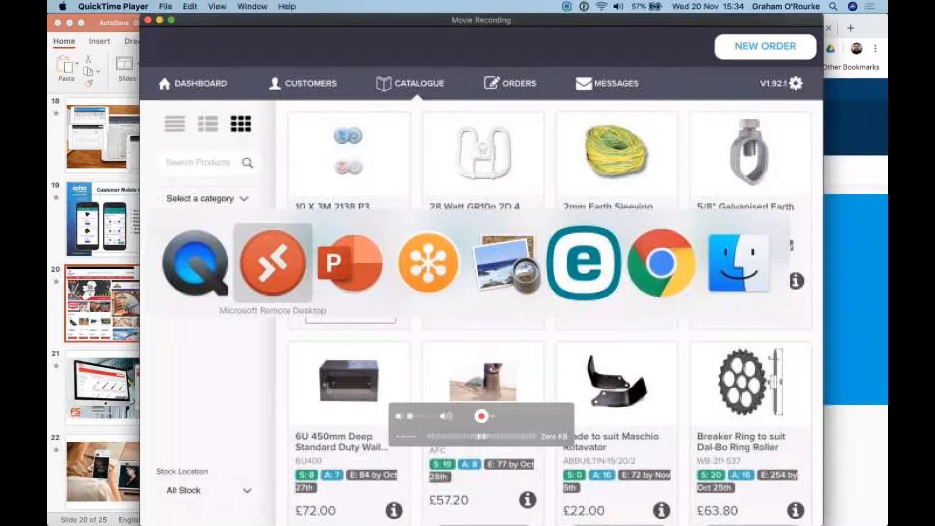
left_click(267, 7)
left_click(291, 69)
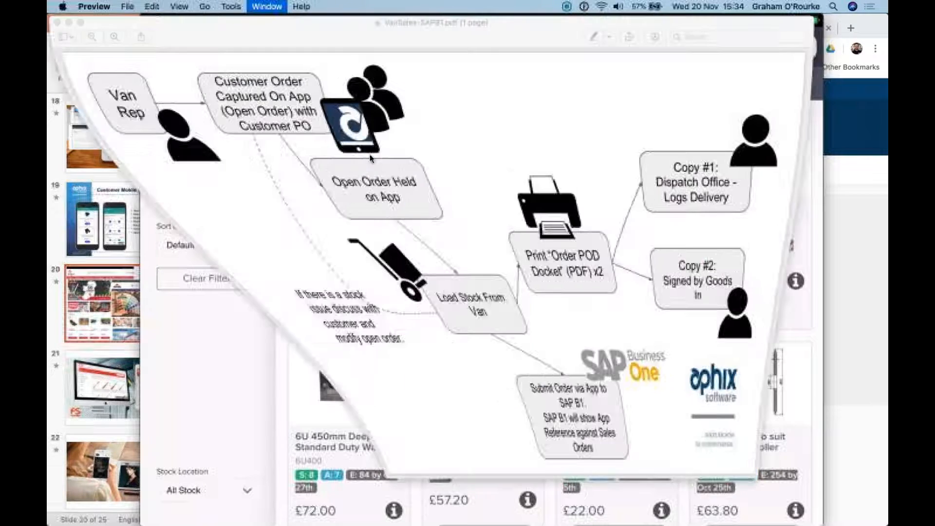
Enlarge the VanSales-SAPB1.pdf window so the flow diagram fills the screen
key("super+f")
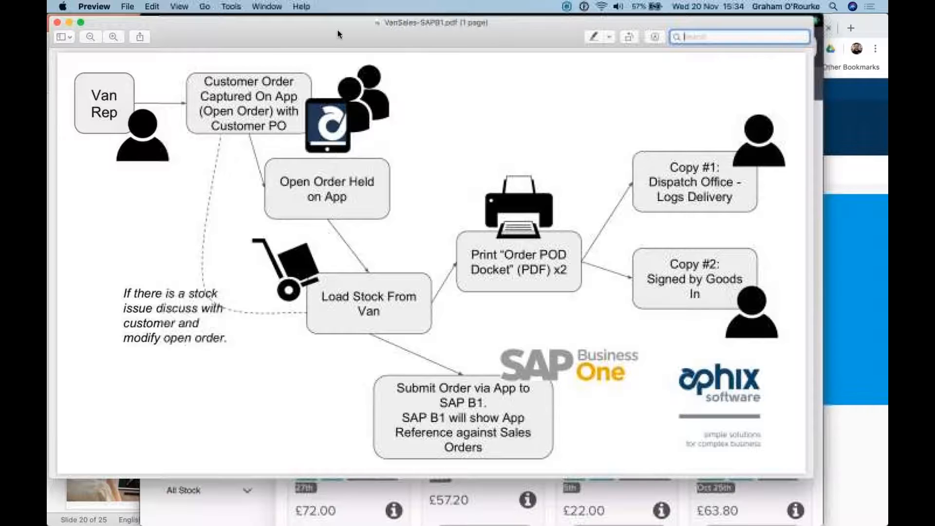
left_click(265, 6)
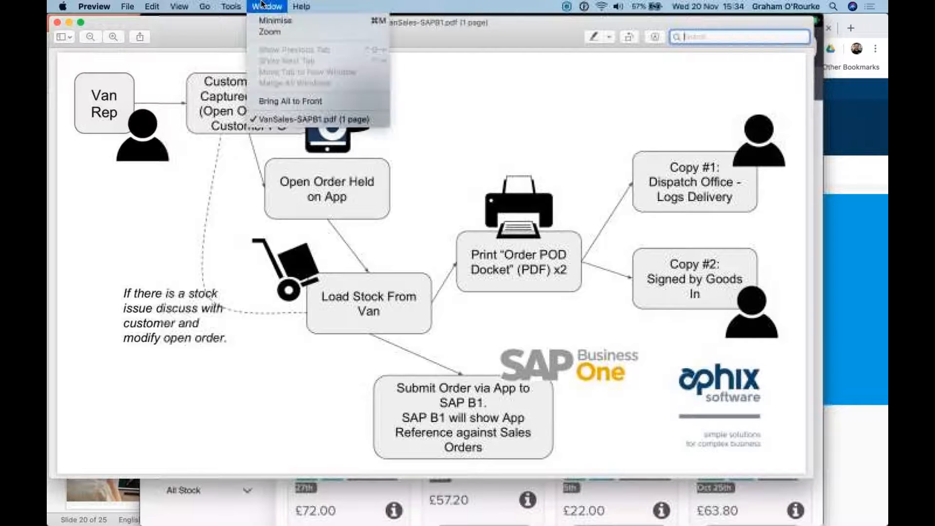
left_click(441, 143)
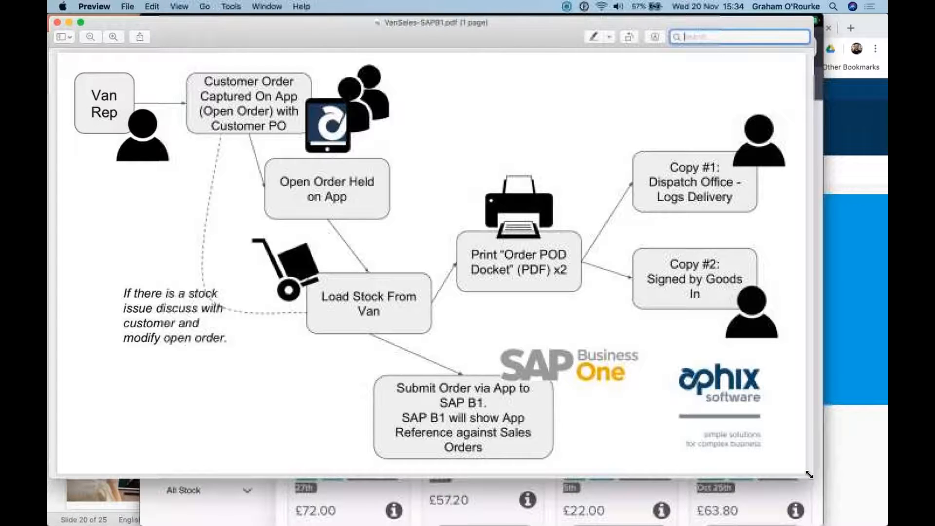
left_click_drag(809, 474, 887, 525)
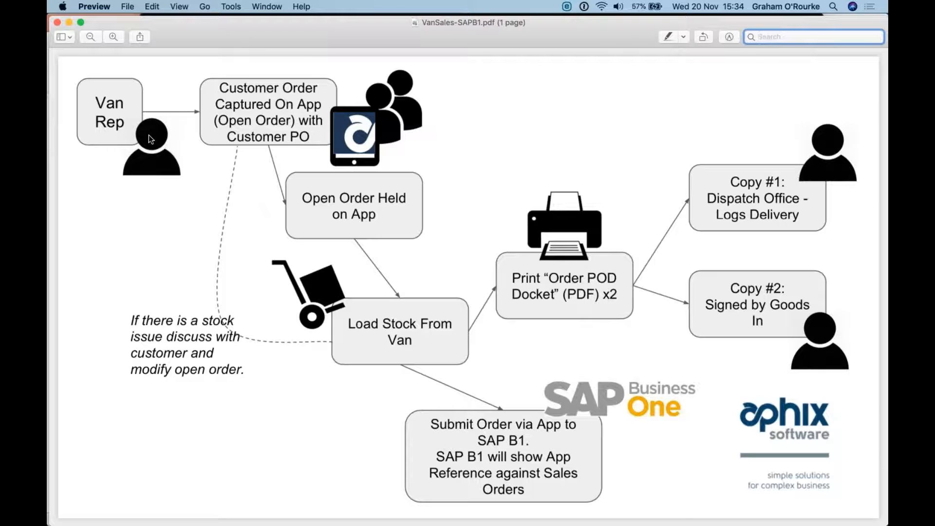
Compare the van sales flow diagram with the mirrored app's catalogue and order screens, switching between Preview and QuickTime Player
key("super+Tab")
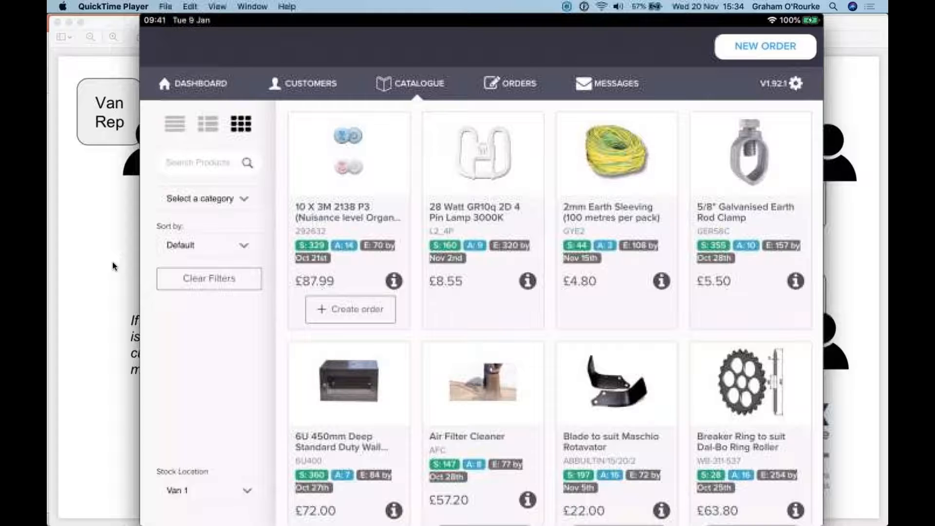
left_click(113, 267)
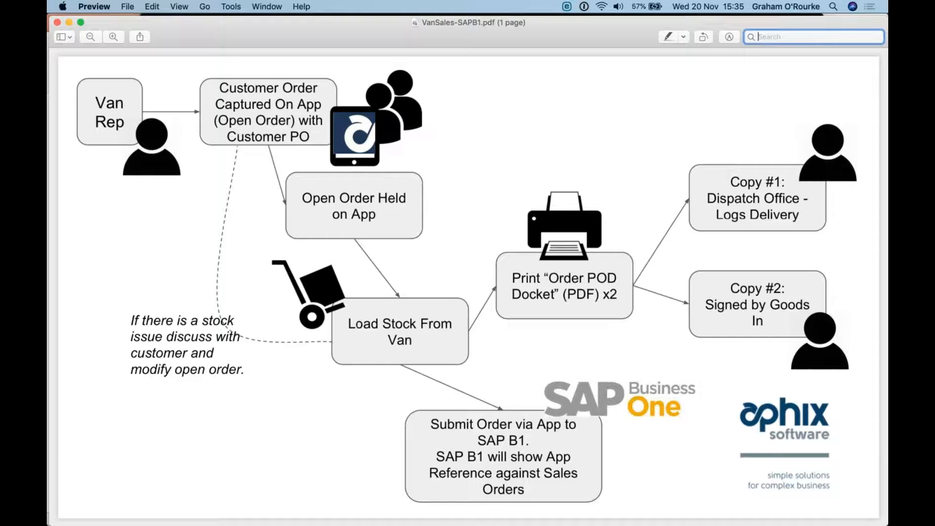
key("super+Tab")
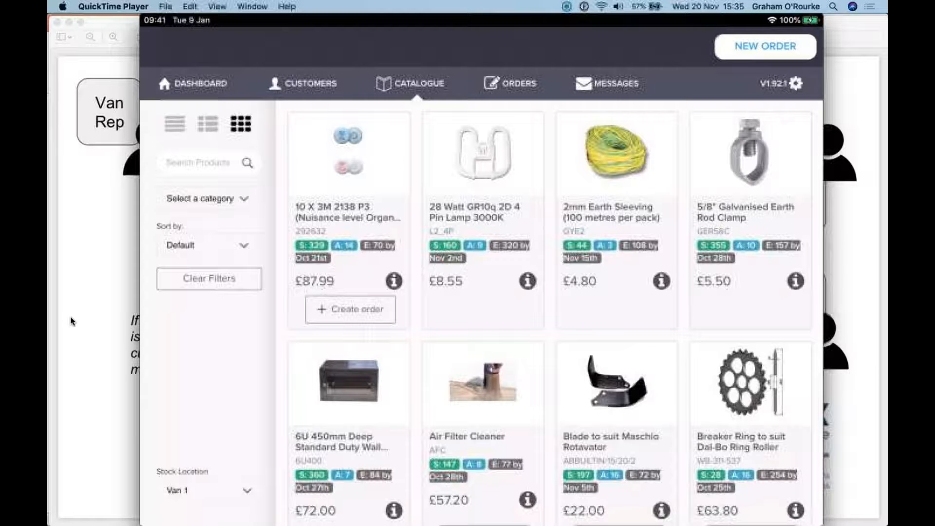
left_click(101, 273)
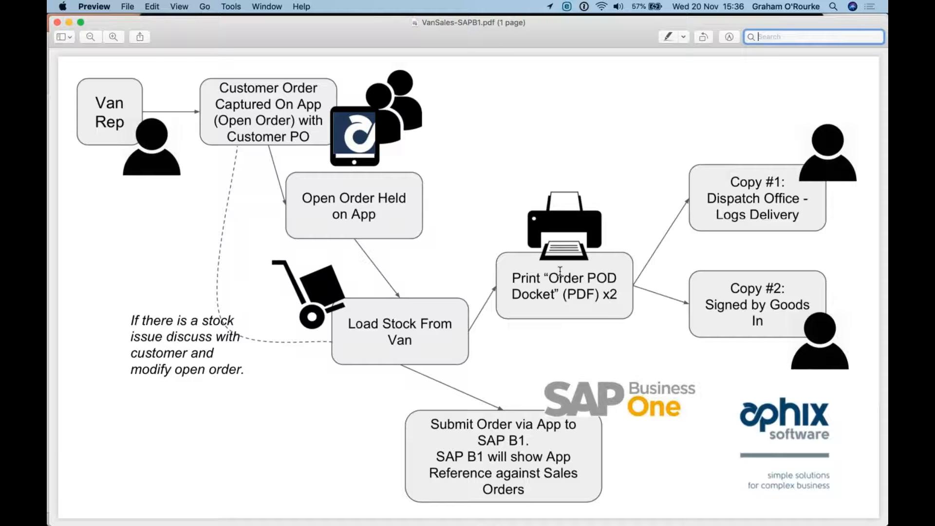
key("super+Tab")
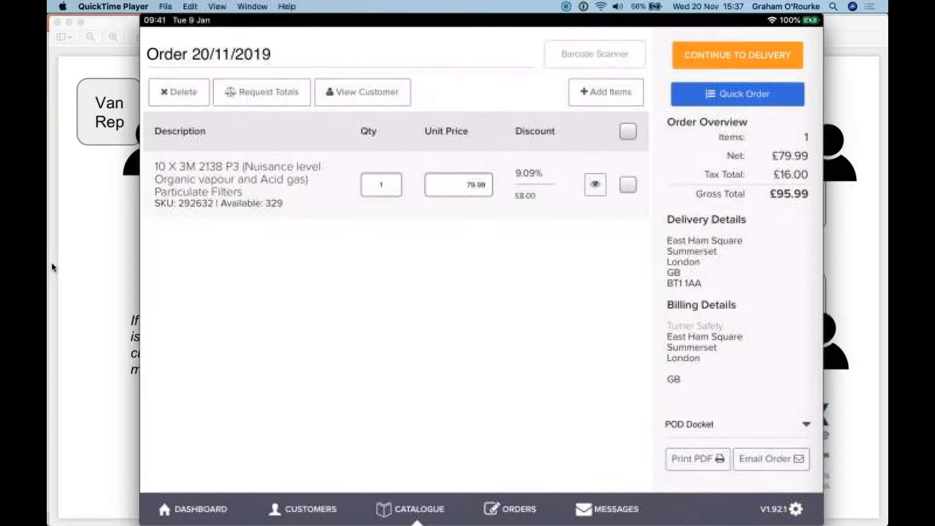
left_click(121, 236)
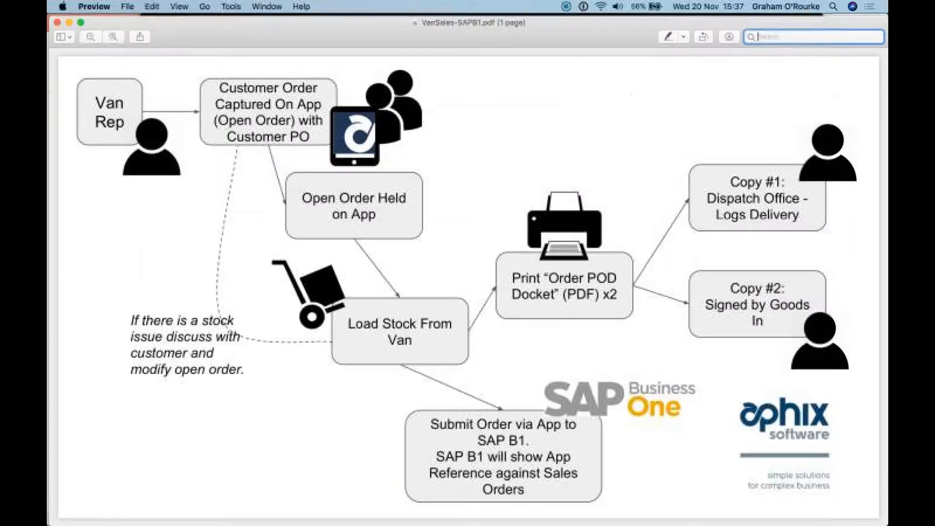